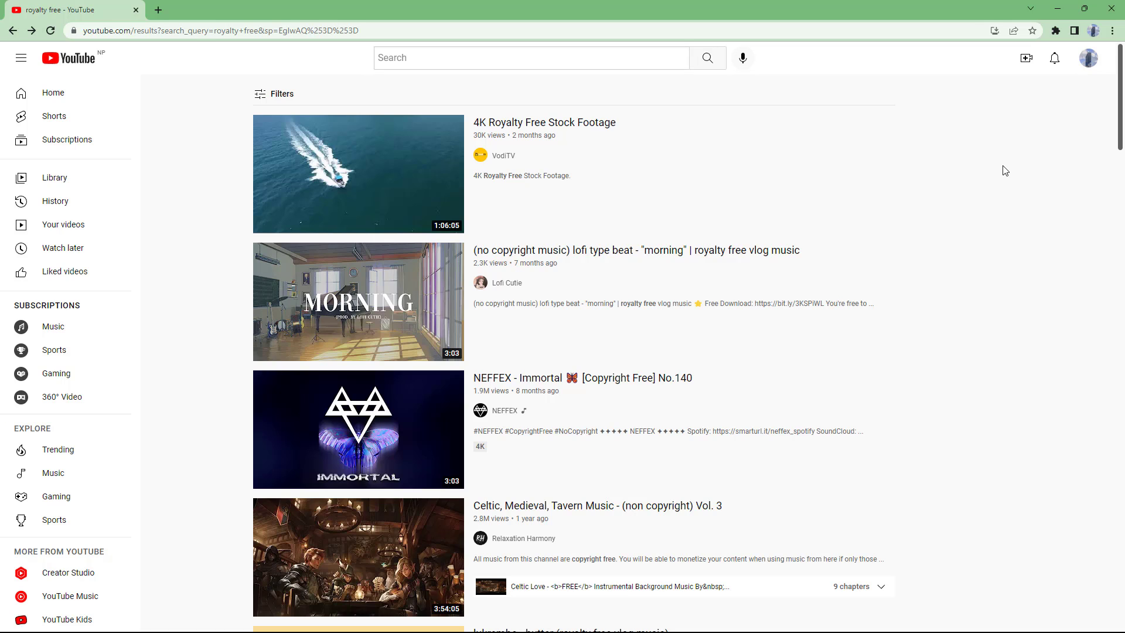
Go from the avatar's Switch account list to the View all channels page.
{"action": "left_click", "coordinate": [1087, 63]}
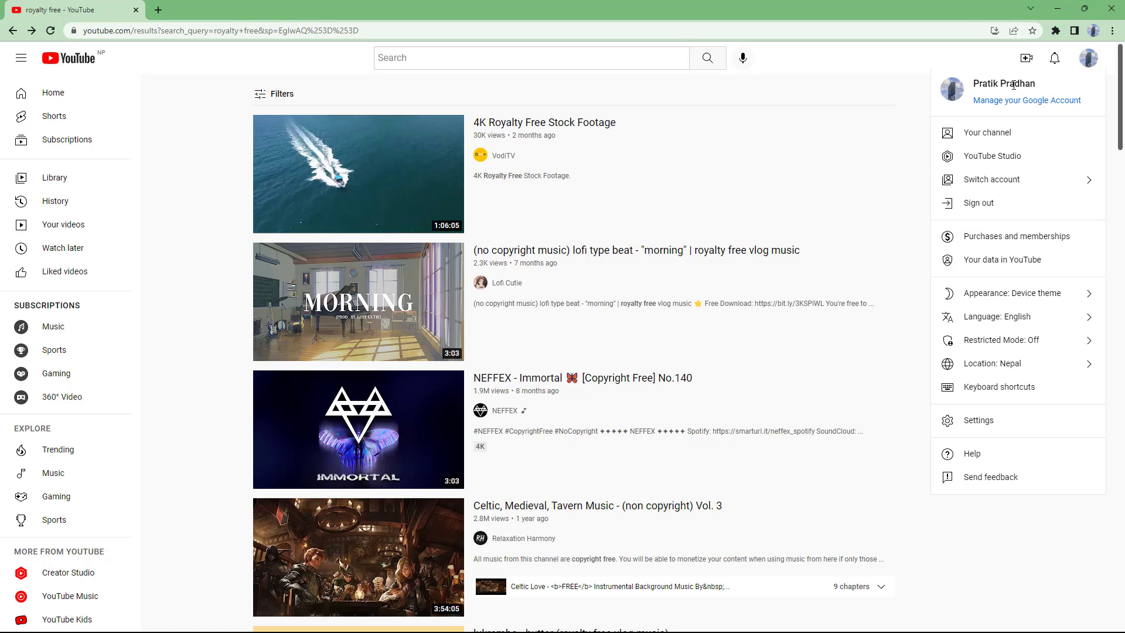
{"action": "left_click", "coordinate": [989, 186]}
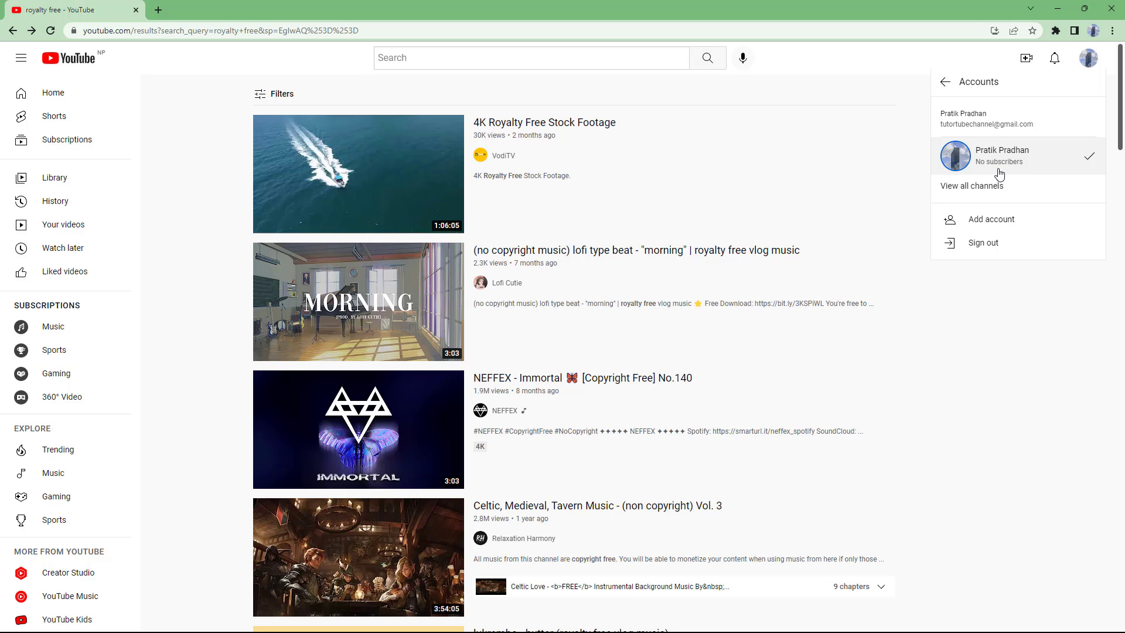
{"action": "left_click", "coordinate": [996, 186]}
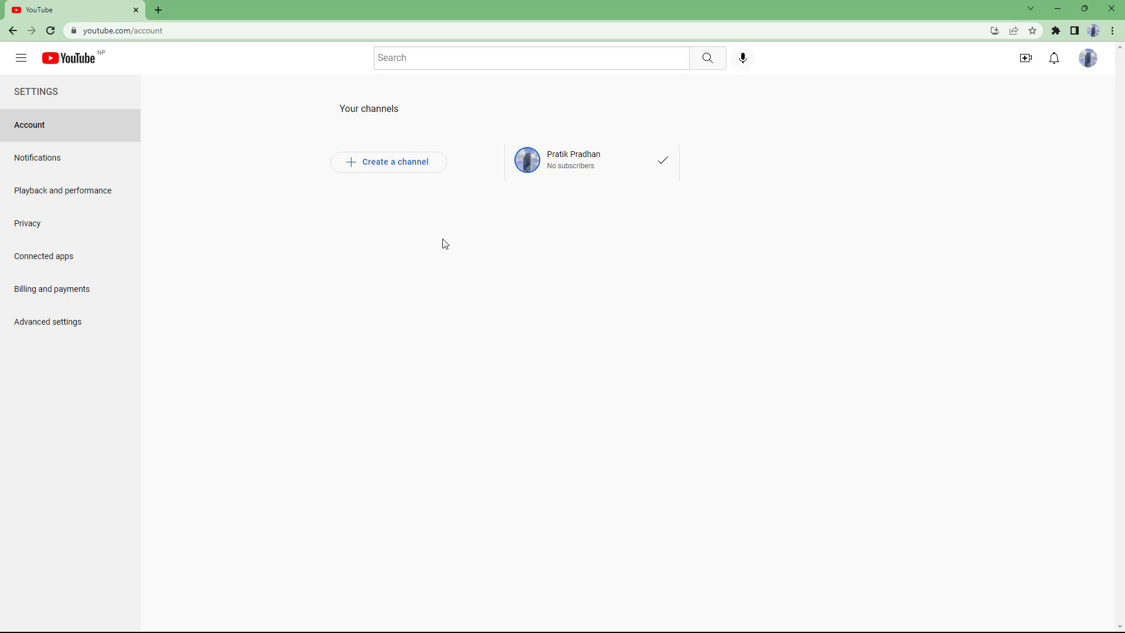
Create the brand channel 'Example Videos Channel', acknowledging the separate Google Account.
{"action": "left_click", "coordinate": [390, 166]}
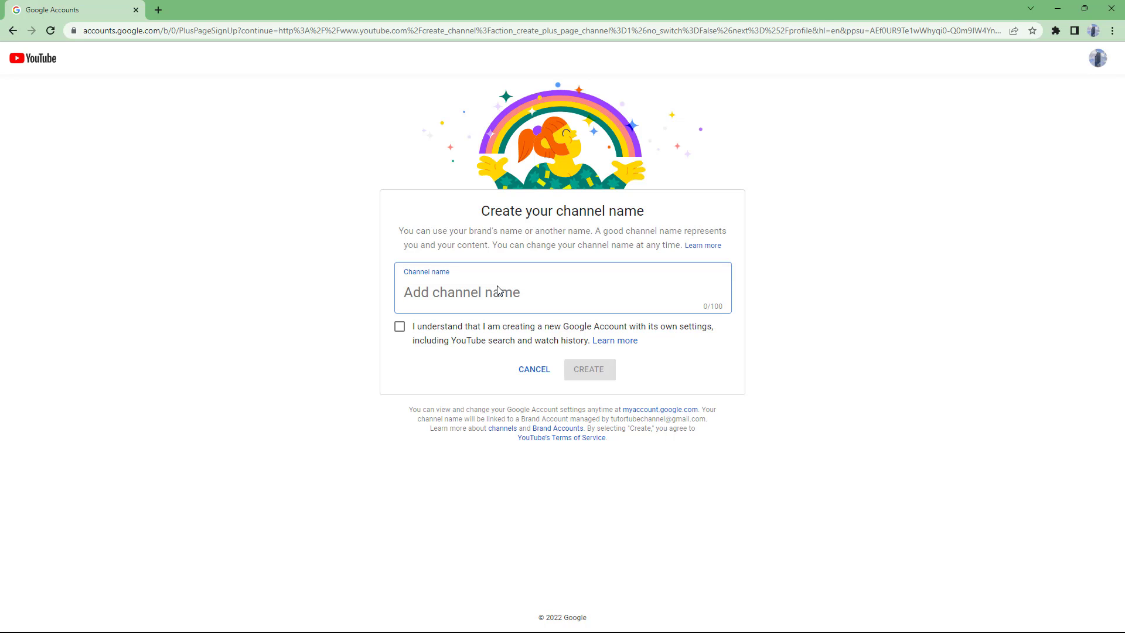
{"action": "type", "text": "Example "}
{"action": "type", "text": "Videos "}
{"action": "type", "text": "Channel"}
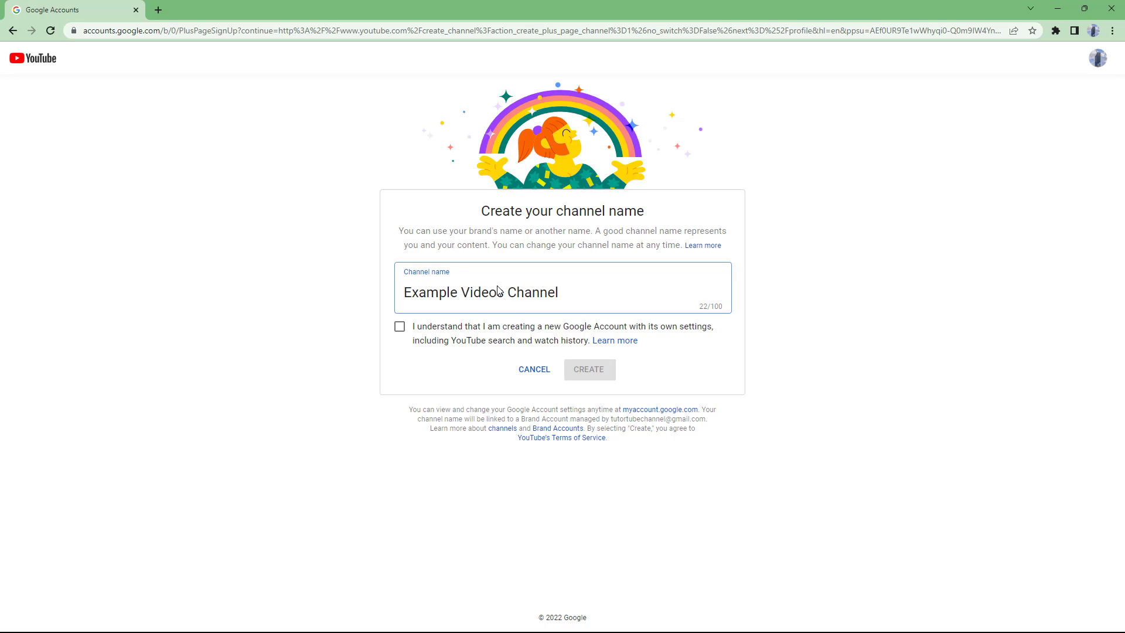
{"action": "left_click", "coordinate": [399, 328]}
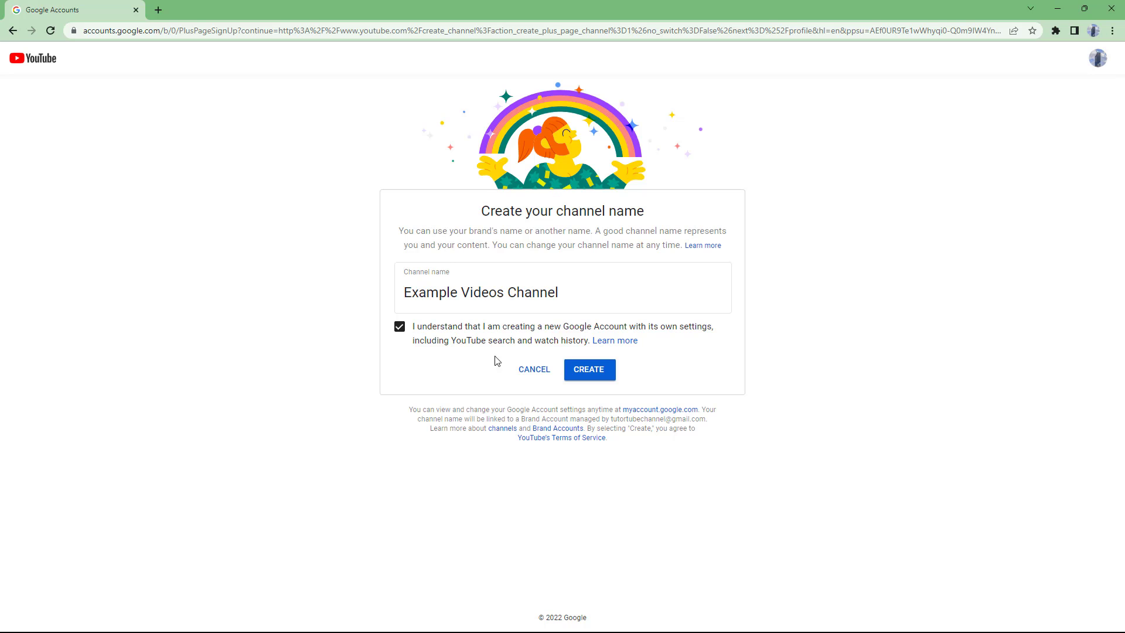
{"action": "left_click", "coordinate": [590, 372]}
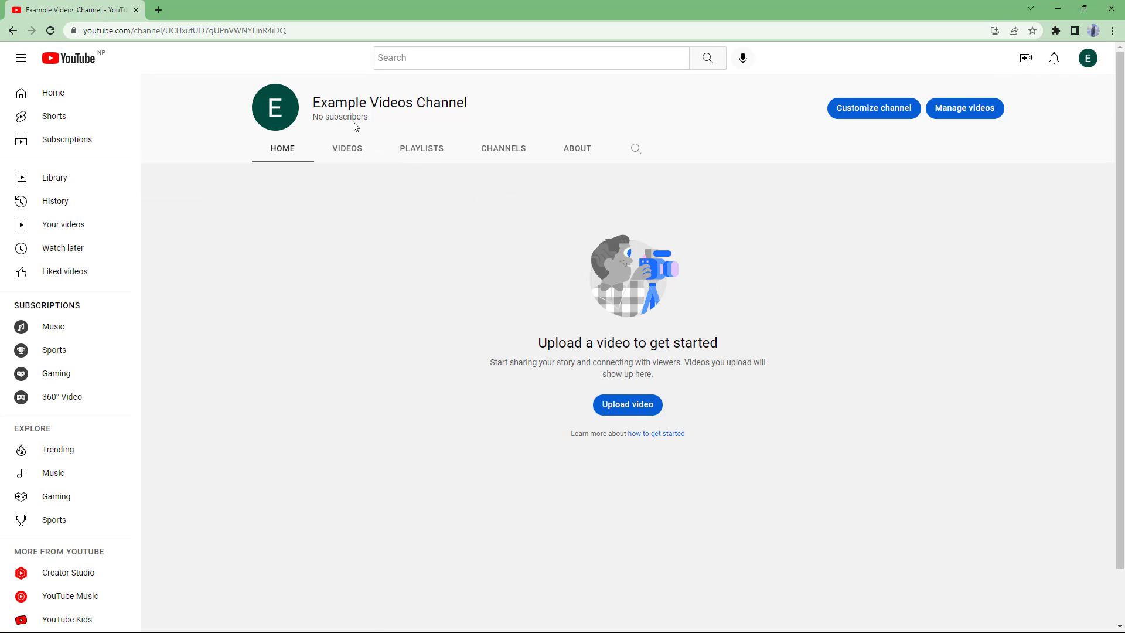
Check in the Switch account list that Example Videos Channel is ticked as active.
{"action": "left_click", "coordinate": [1087, 59]}
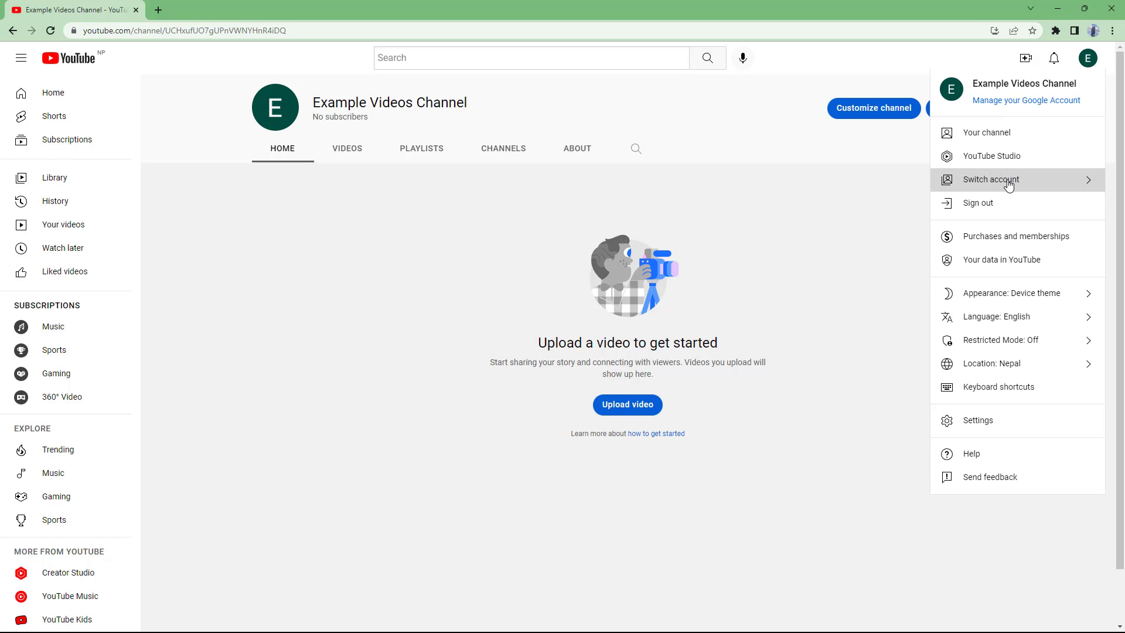
{"action": "left_click", "coordinate": [1008, 179]}
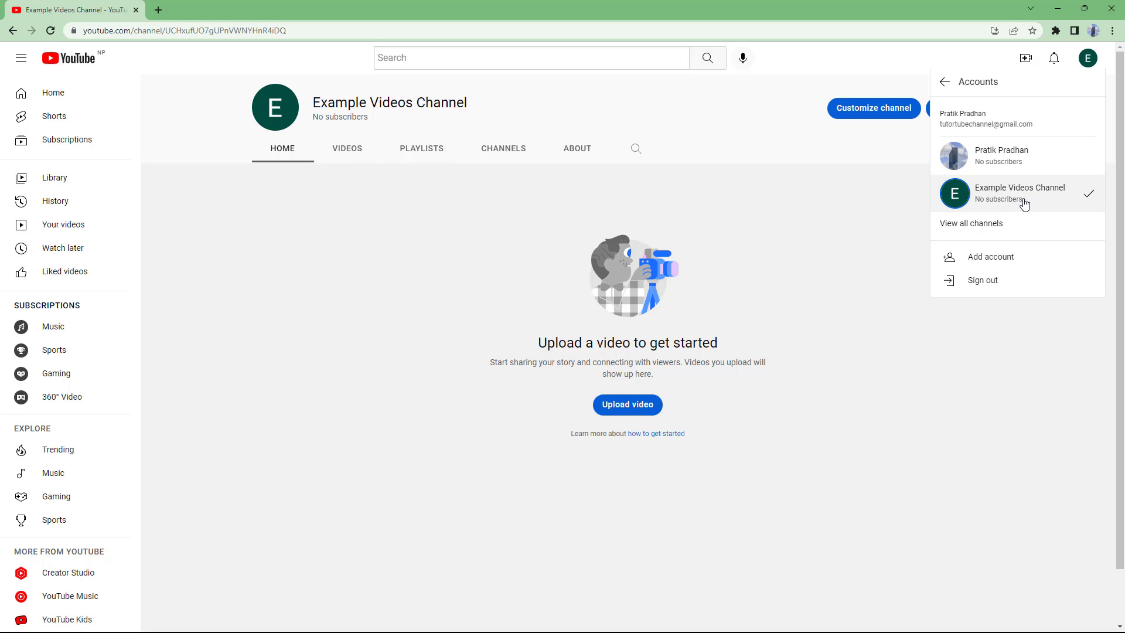
{"action": "left_click", "coordinate": [853, 218]}
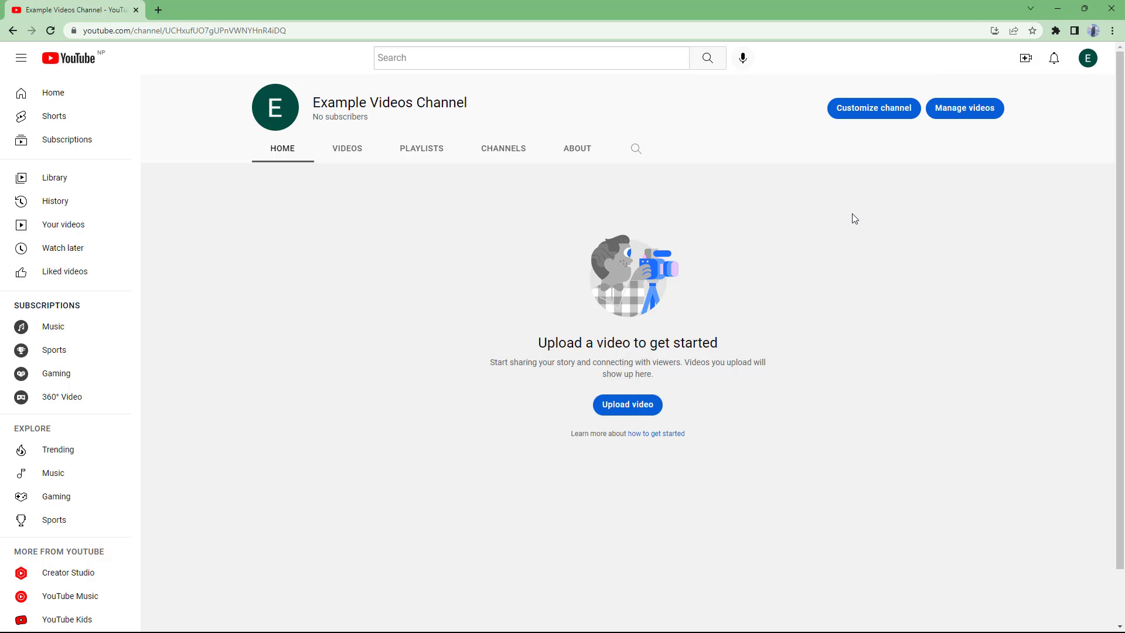
Open Example Videos Channel in YouTube Studio, dismissing the welcome dialog and both tips.
{"action": "left_click", "coordinate": [1086, 58]}
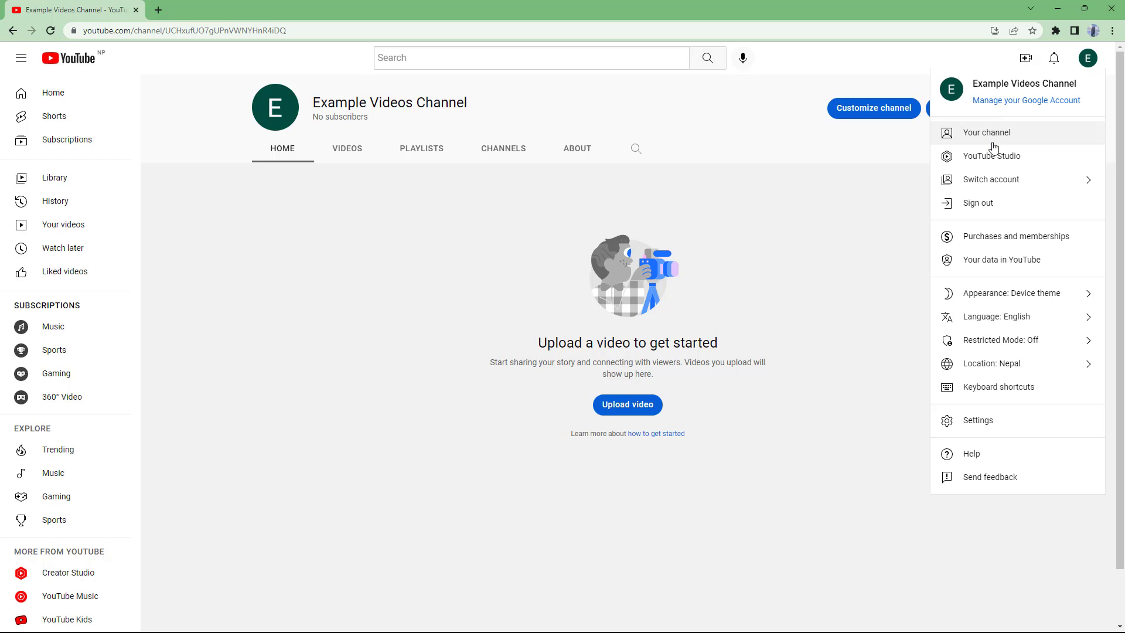
{"action": "left_click", "coordinate": [981, 159]}
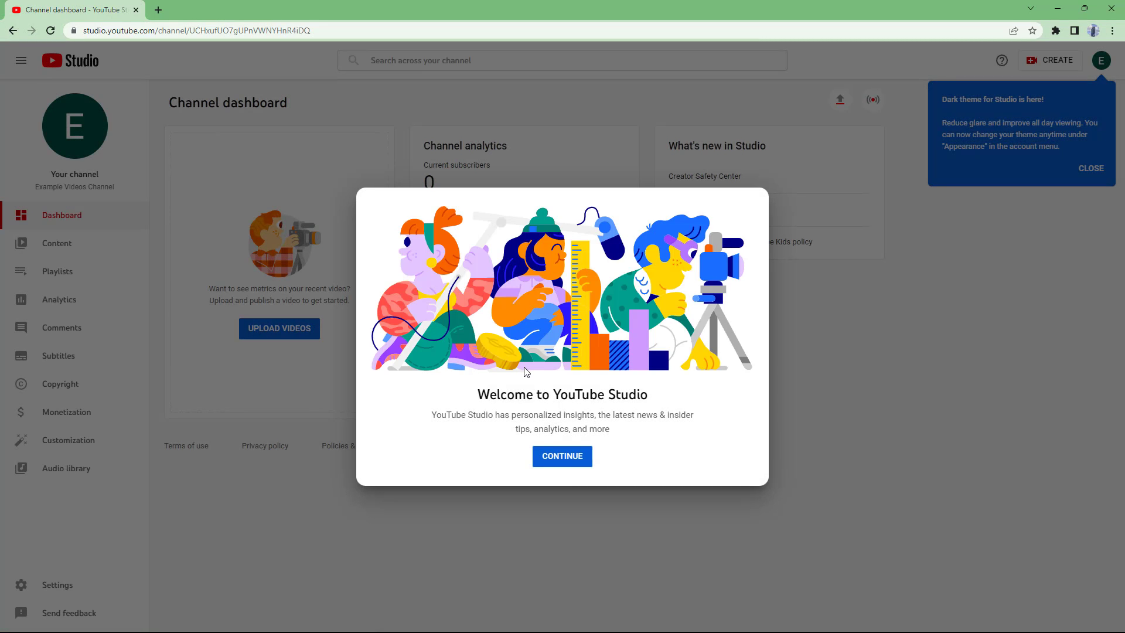
{"action": "left_click", "coordinate": [561, 461]}
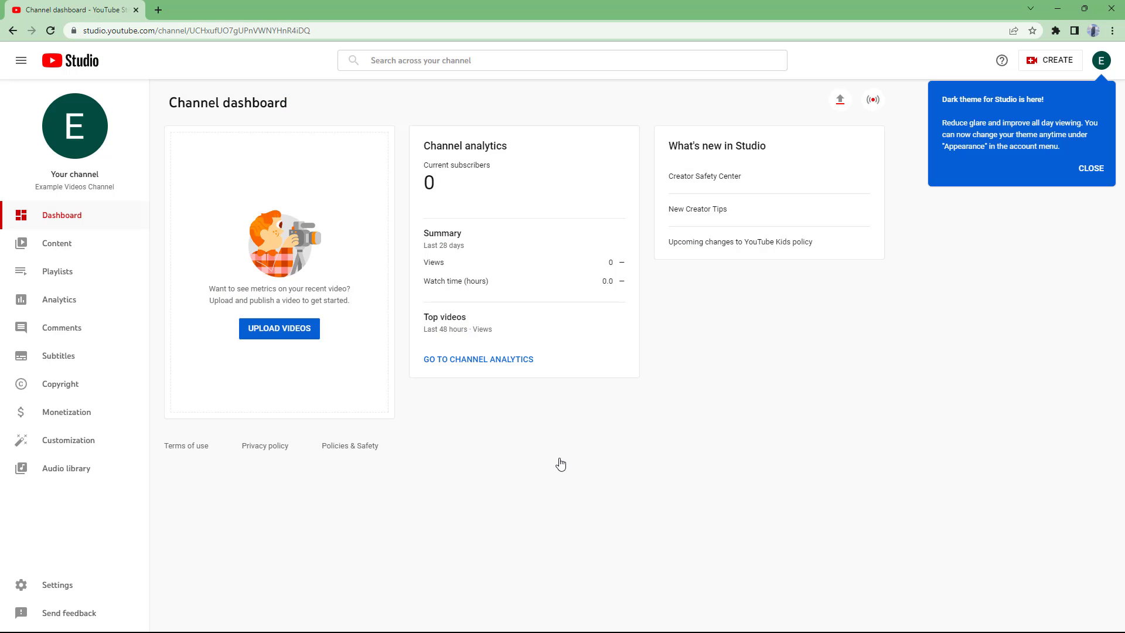
{"action": "left_click", "coordinate": [1091, 169]}
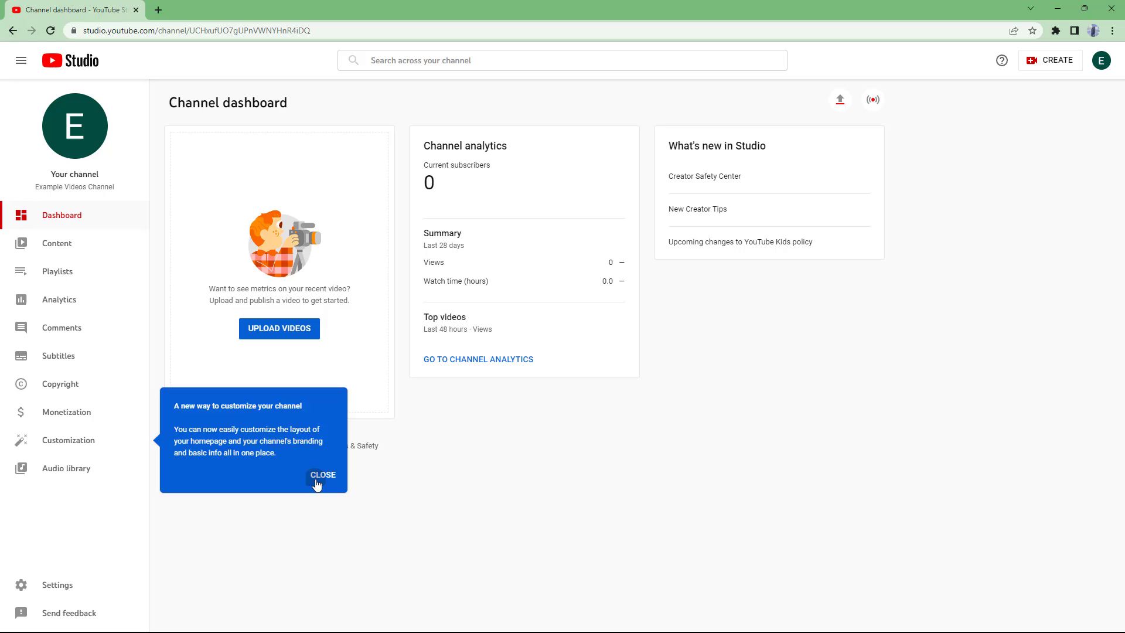
{"action": "left_click", "coordinate": [316, 482]}
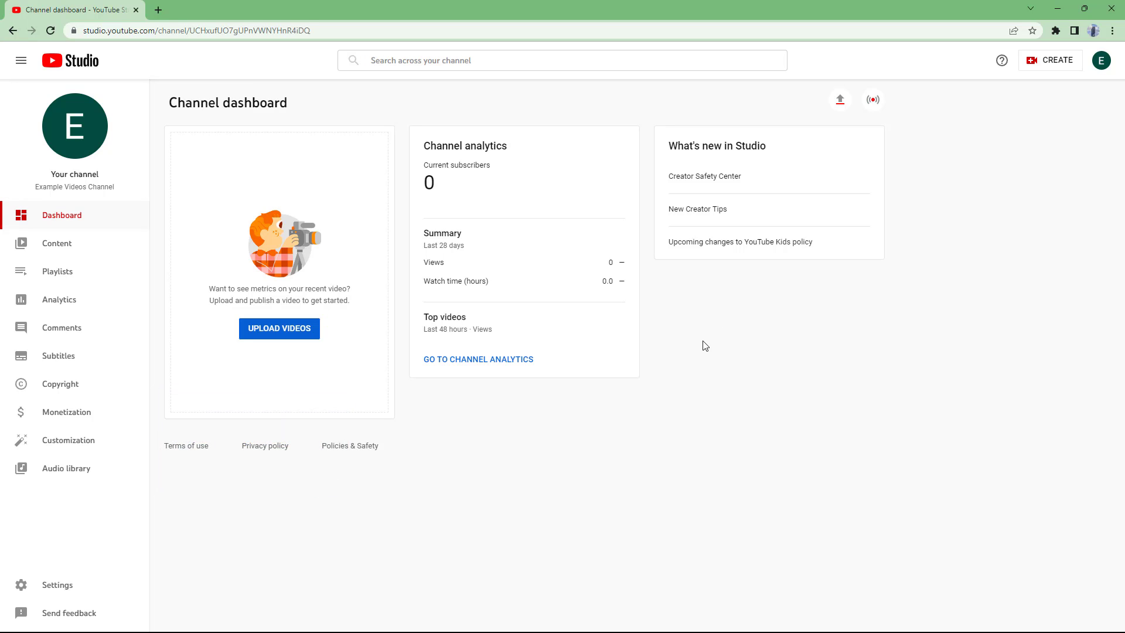